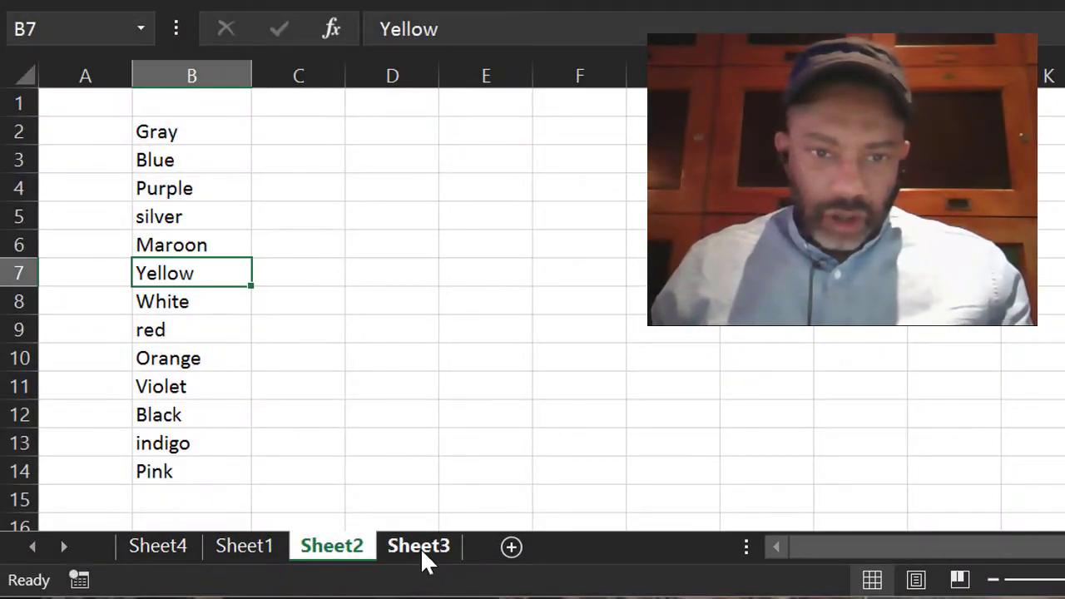
Step: View the bird list on Sheet3, then enter GO in cell C3 of Sheet4
click(418, 546)
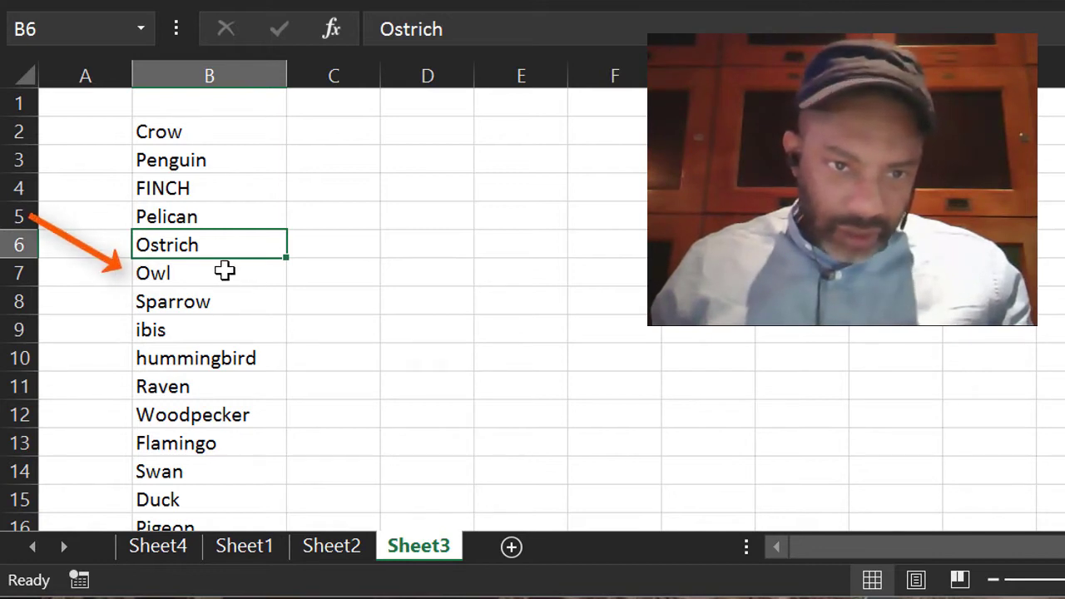
click(156, 542)
click(262, 168)
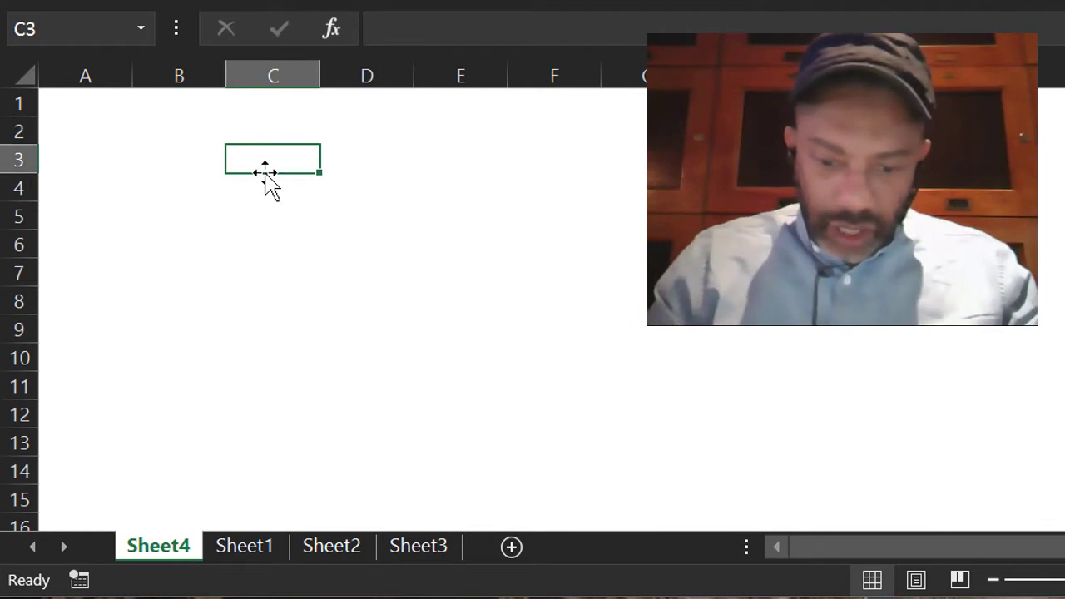
text(")
key(BackSpace)
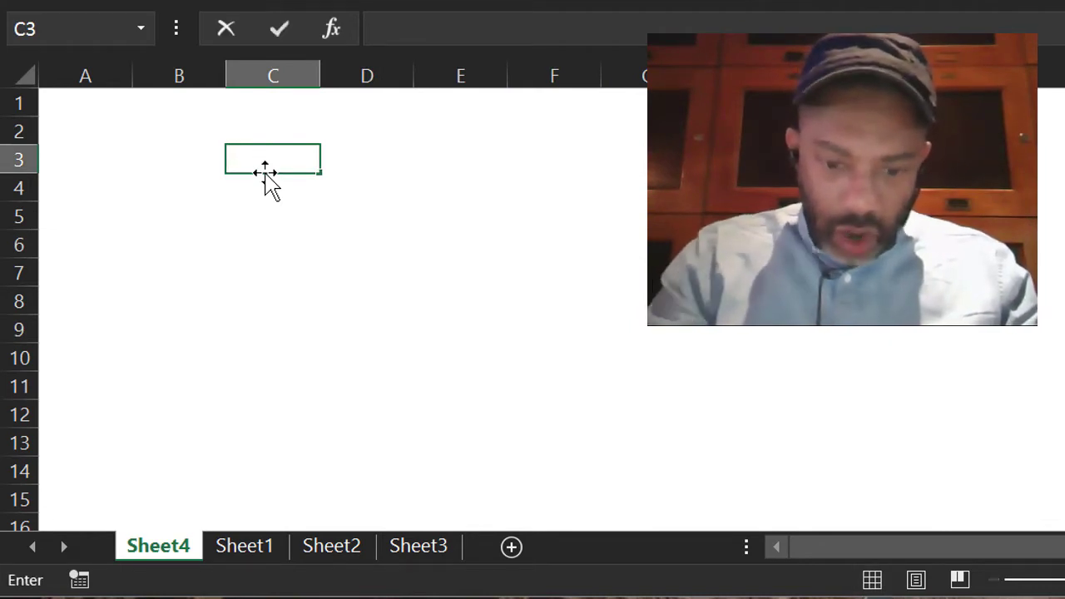
text(GO)
key(Return)
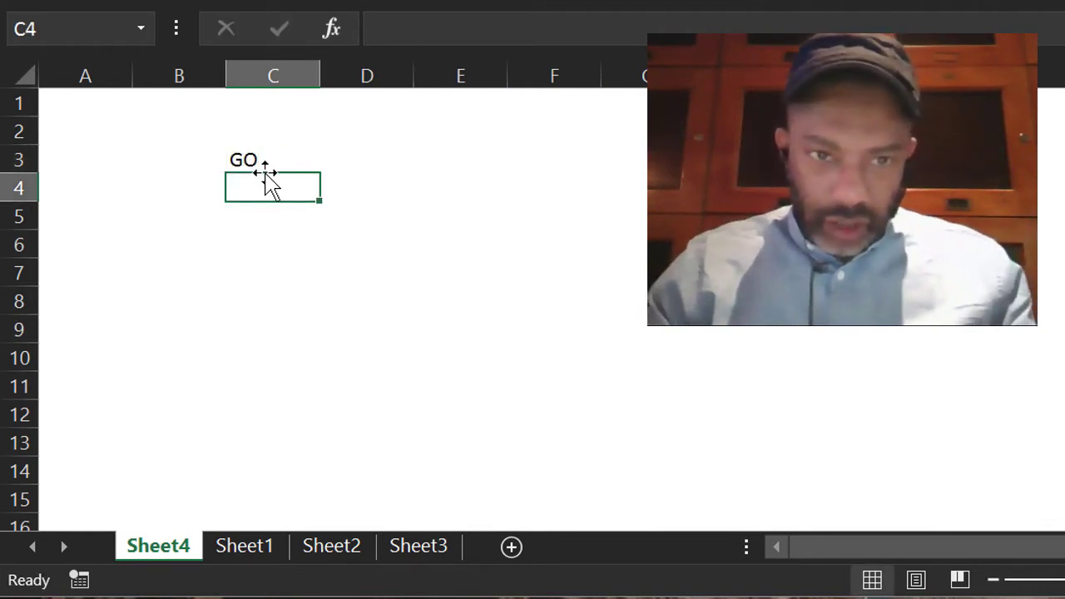
Step: Insert a hyperlink on the GO cell C3 that targets cell B7 of Sheet3 in this document
click(274, 160)
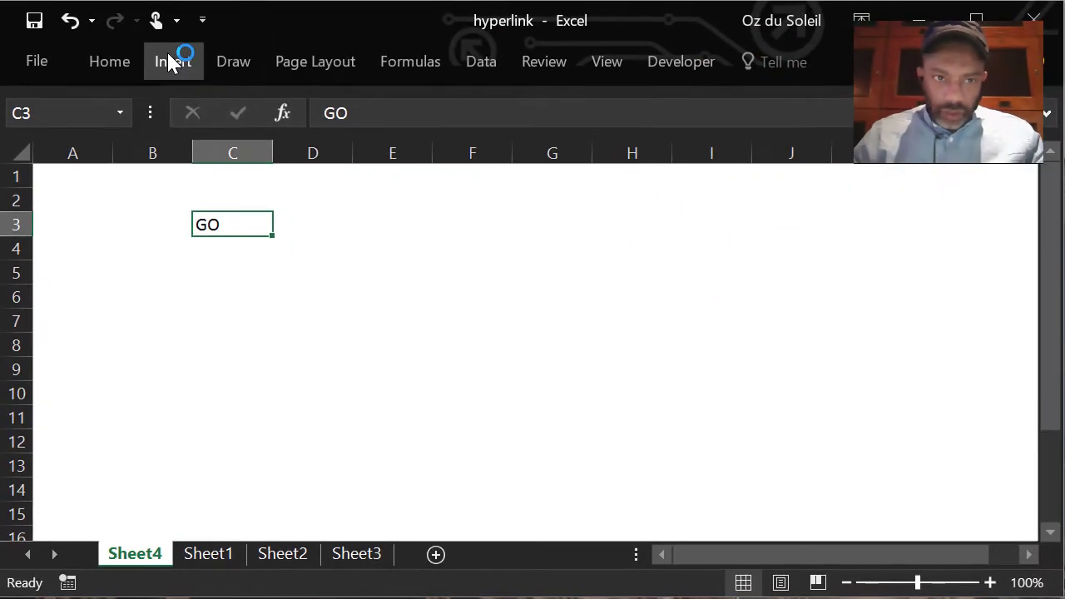
click(169, 61)
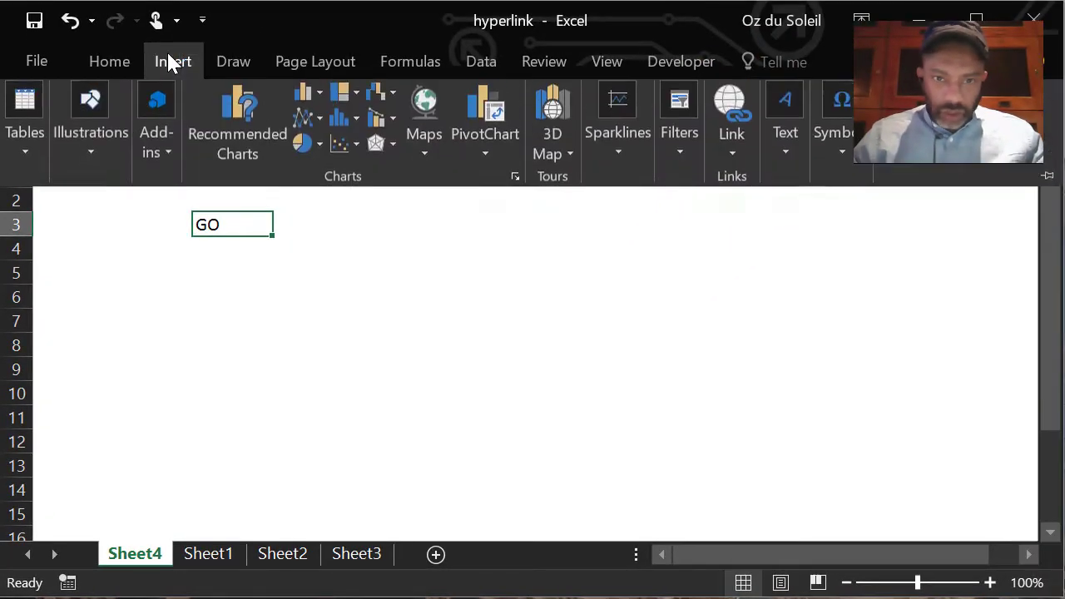
click(732, 109)
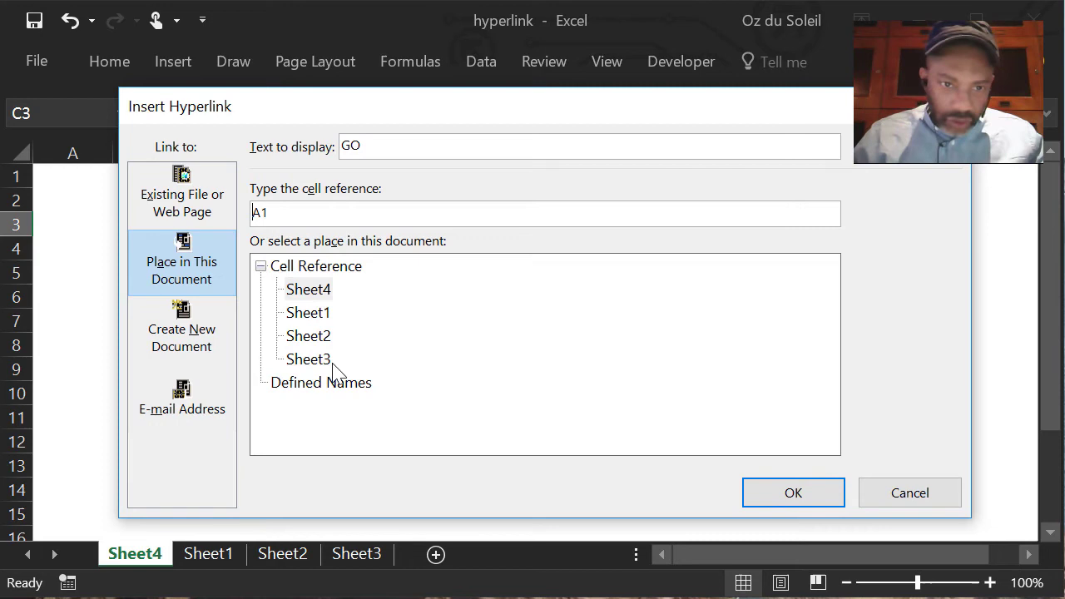
click(322, 362)
click(287, 211)
double_click(286, 211)
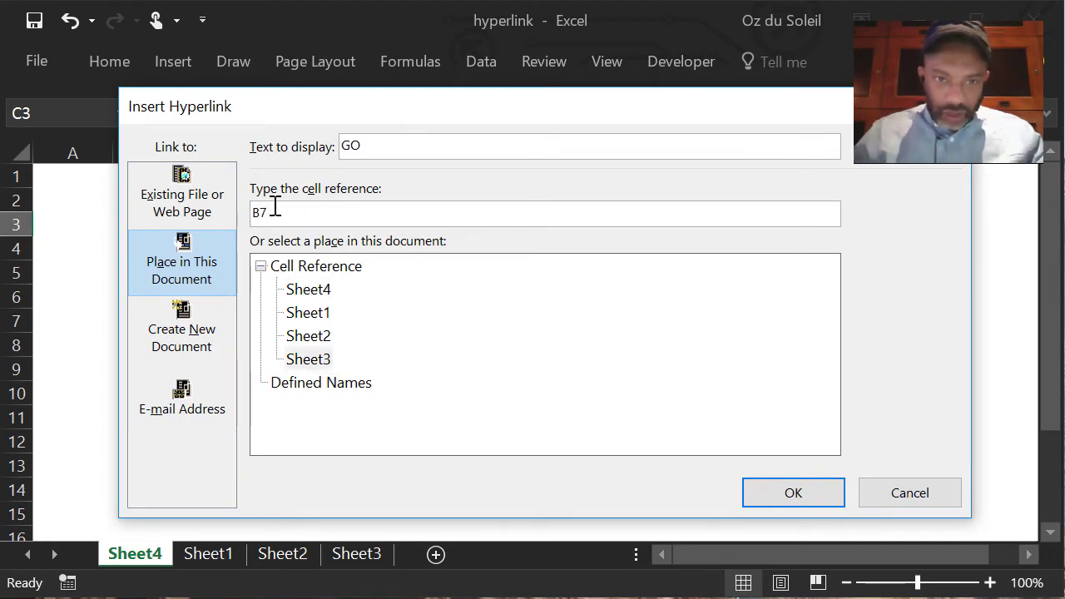
click(763, 499)
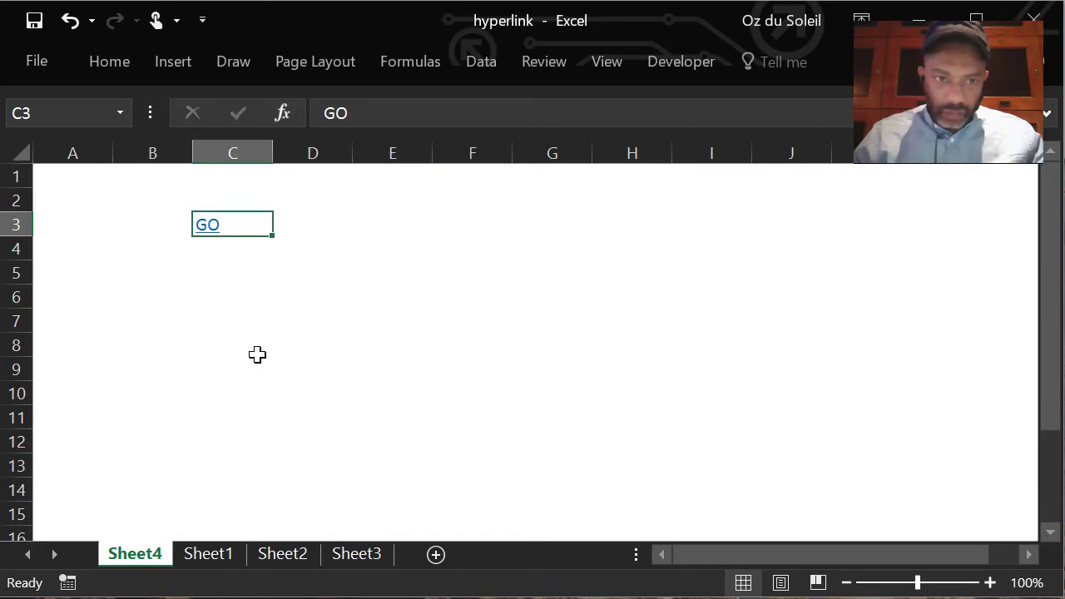
Step: Test the GO link on Sheet4, look over the colour list on Sheet2, and return to Sheet4
click(215, 397)
click(194, 229)
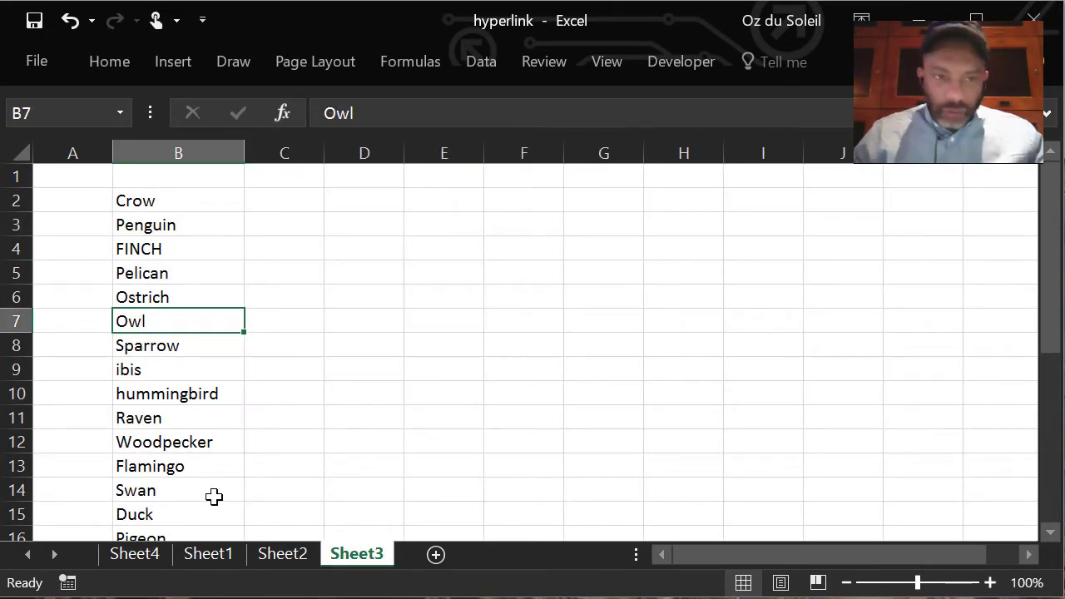
click(264, 558)
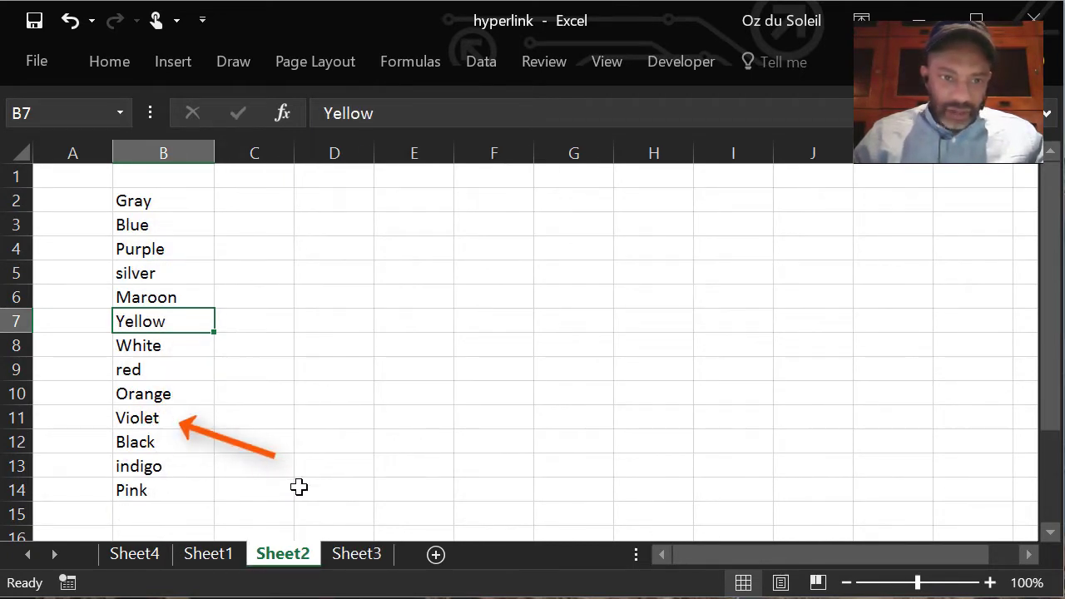
click(129, 557)
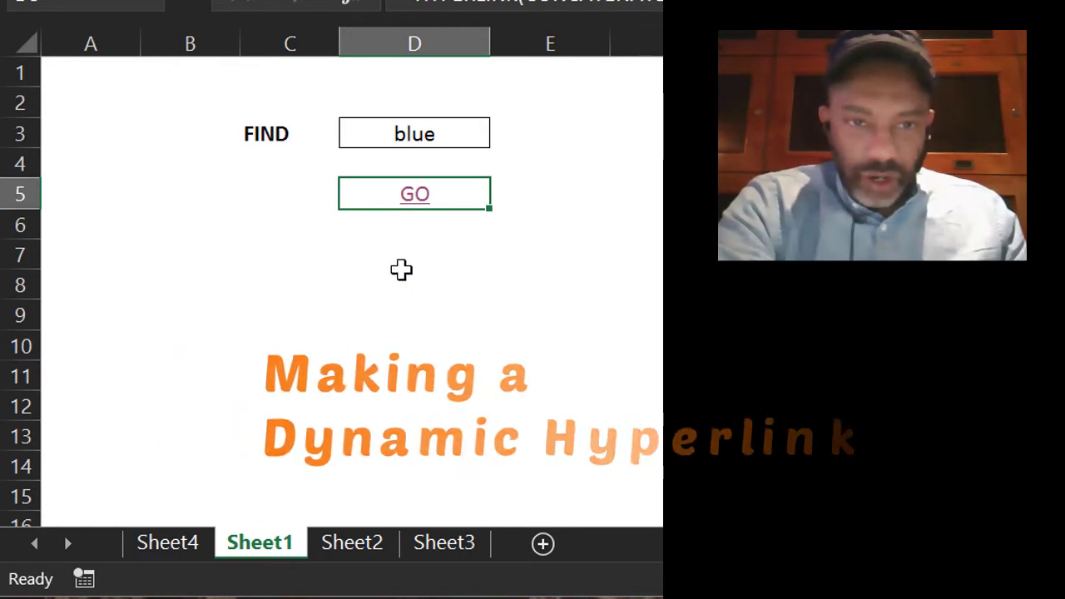
Step: Test Sheet1's dynamic GO link with the existing search term and with pelican in D3, returning to Sheet1 each time
click(415, 198)
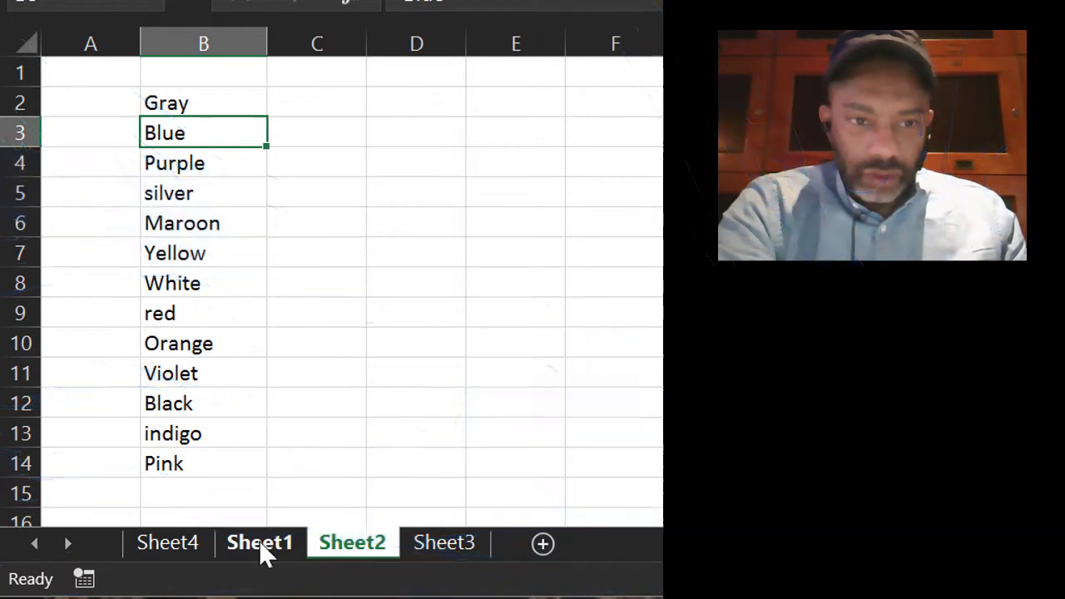
click(263, 549)
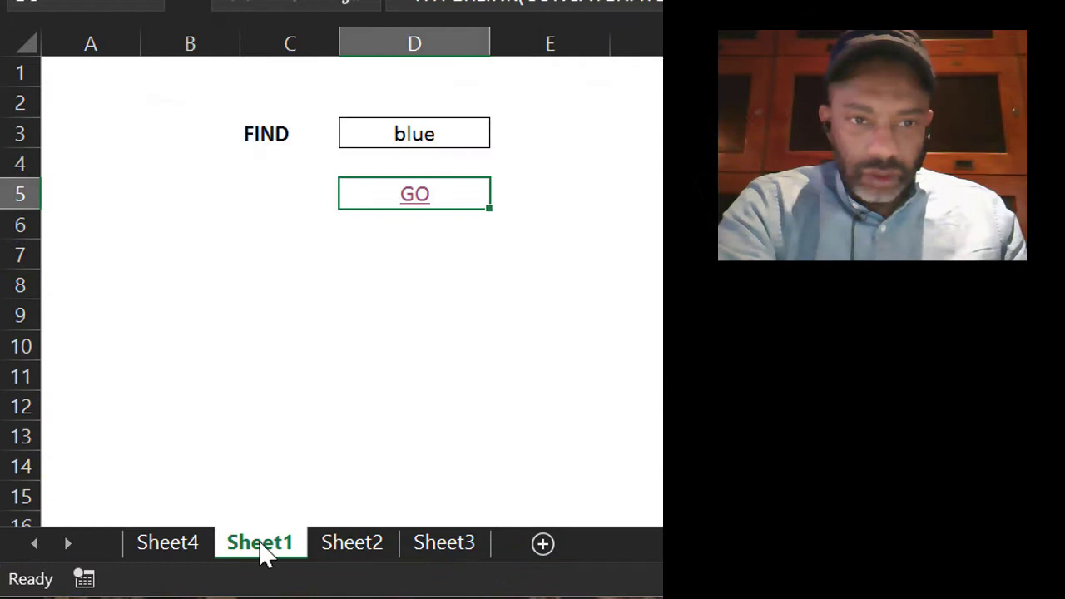
click(384, 137)
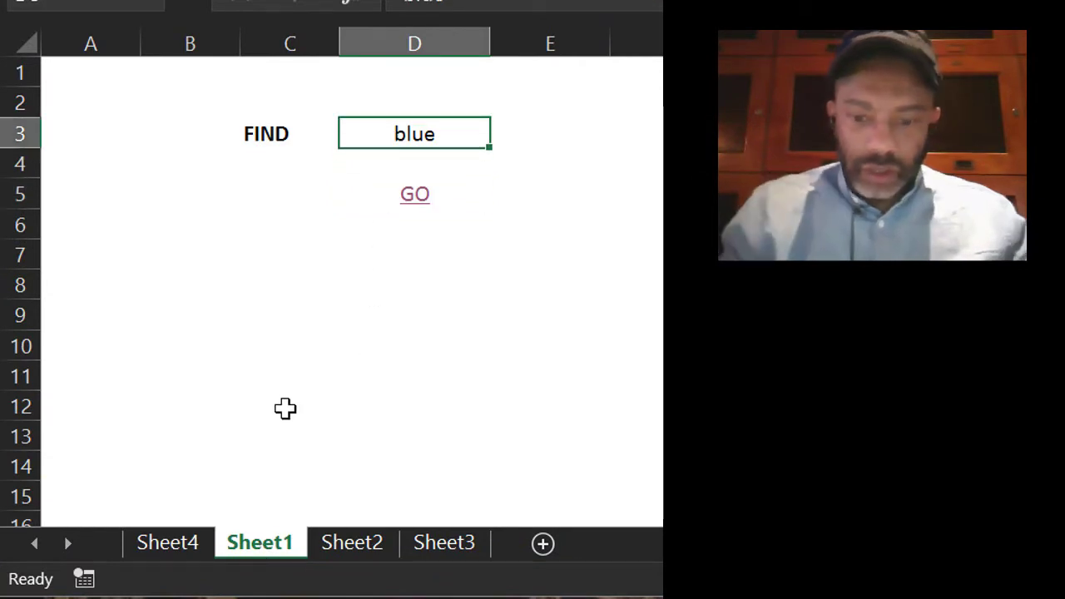
text(pelican)
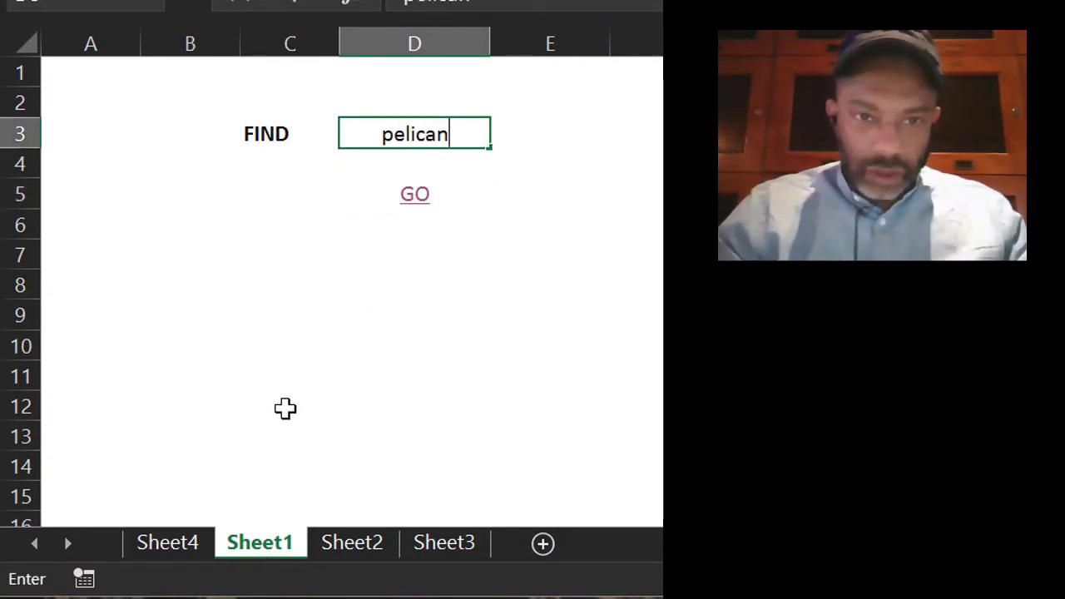
key(Return)
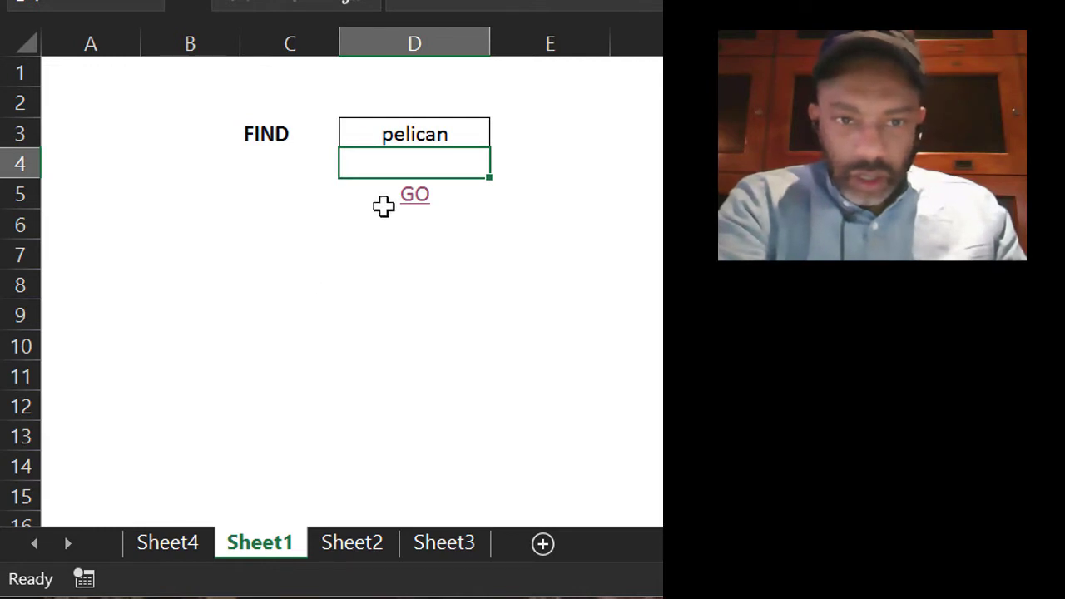
click(413, 196)
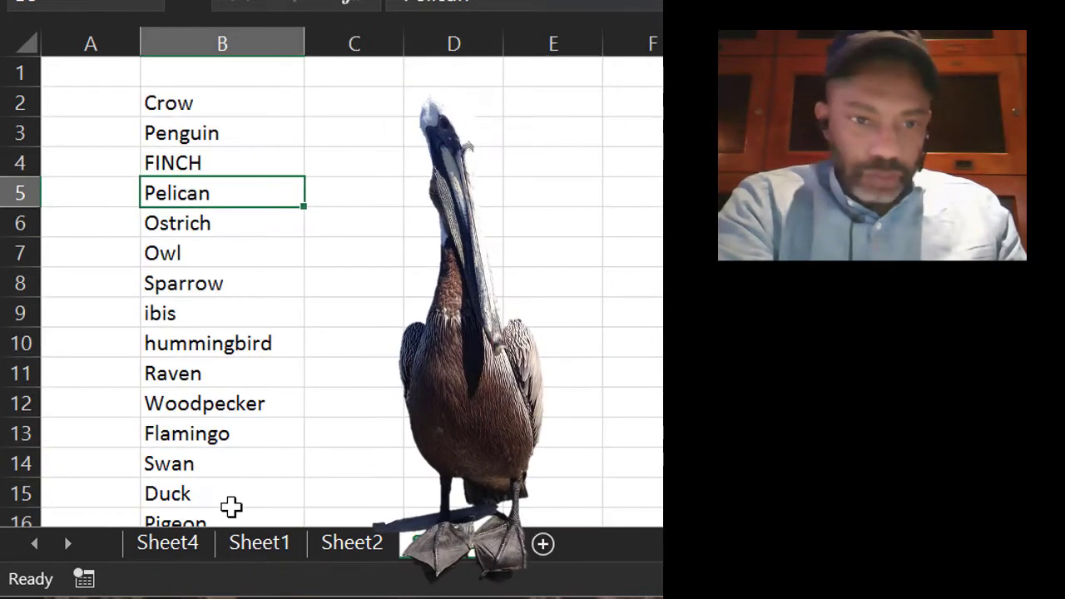
click(248, 551)
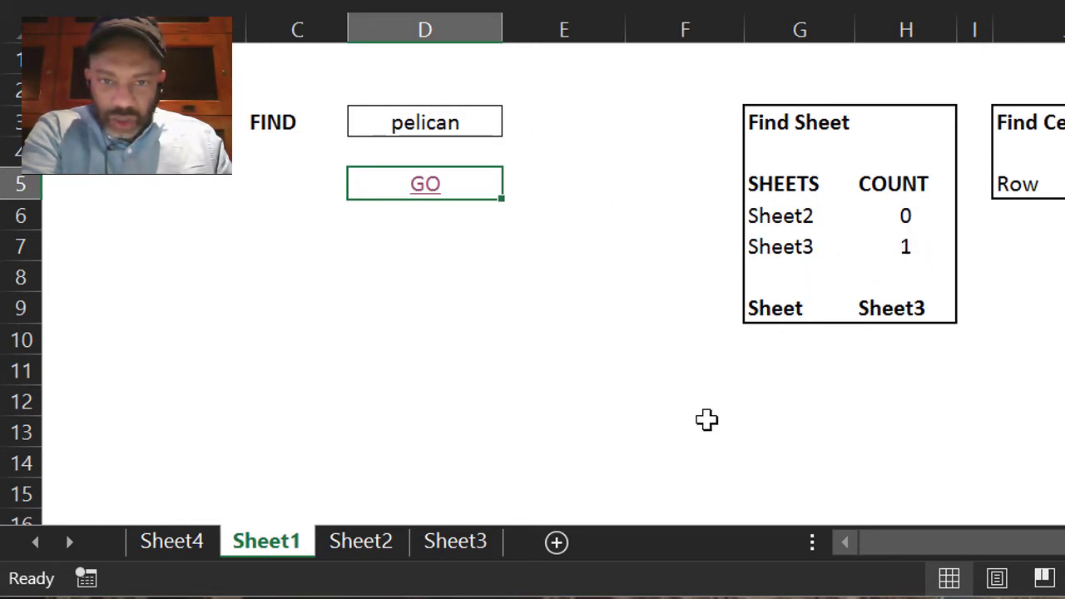
Step: Set the FIND term in D3 to silver and examine the sheet lookup formula in H9 and the GO link in D5
click(425, 183)
text(silver)
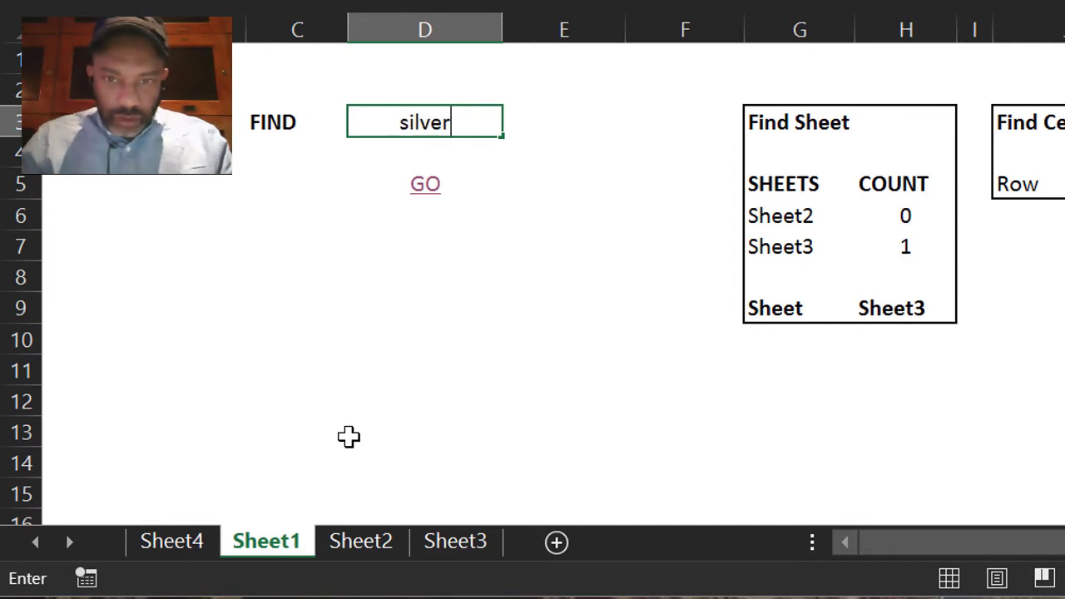
key(Return)
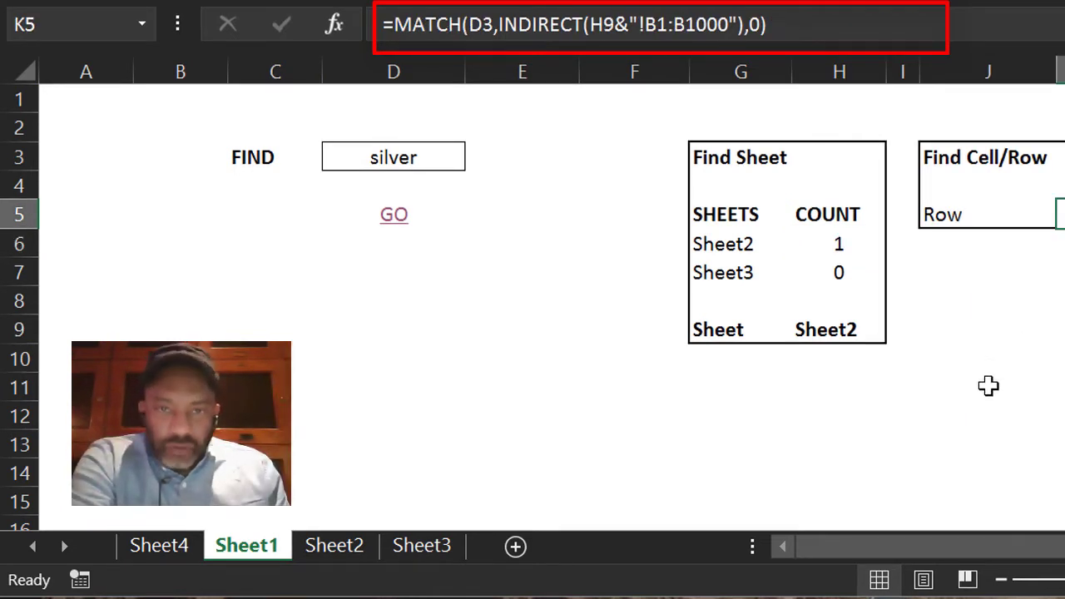
click(837, 326)
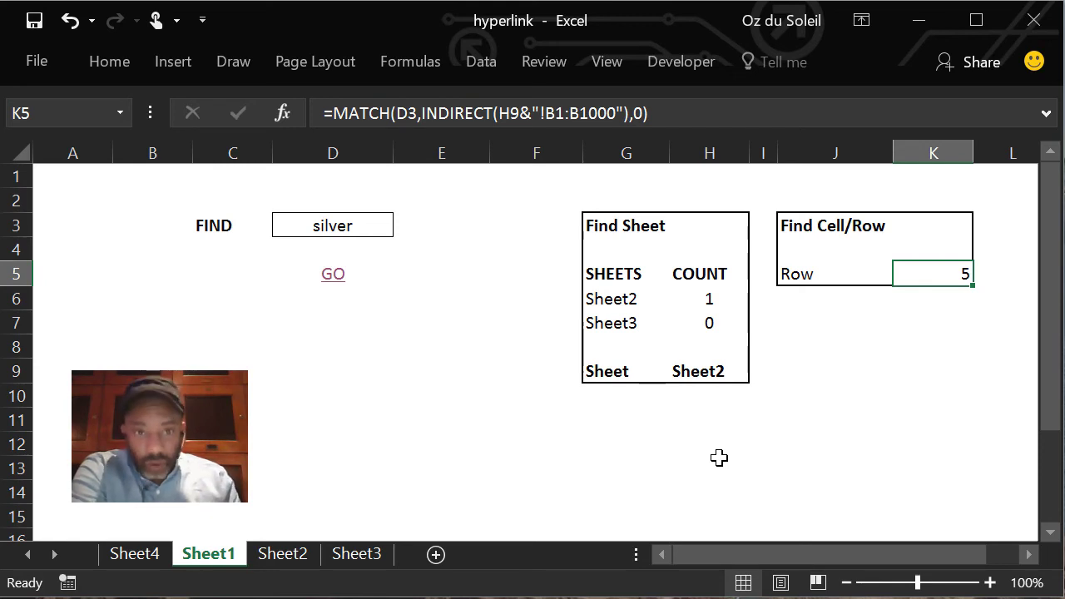
click(370, 270)
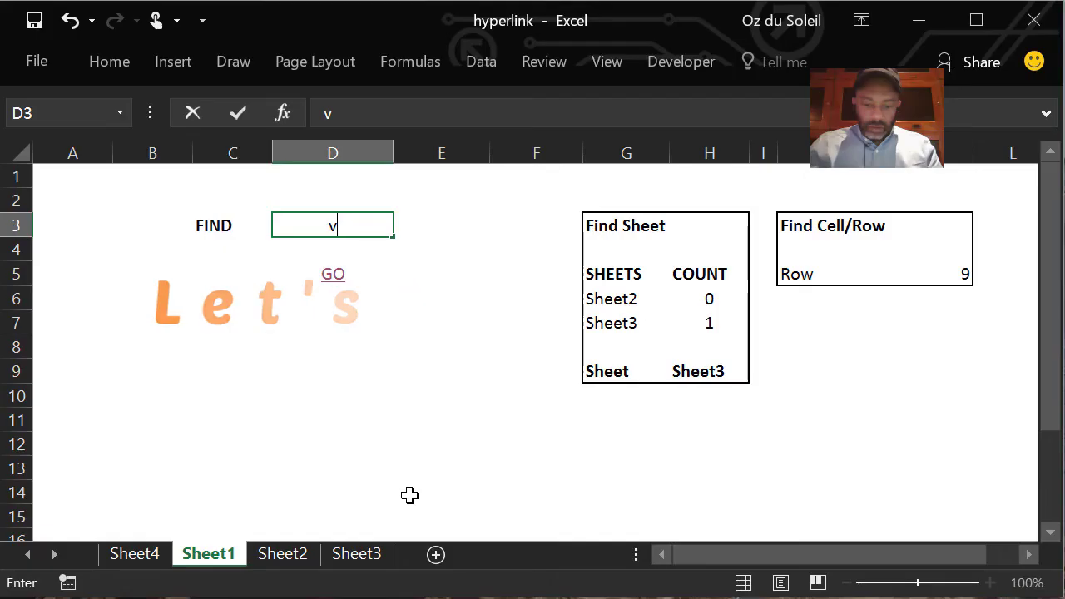
Step: Set the FIND term in D3 to vulture and follow the GO link to its cell
text(ulture)
key(Return)
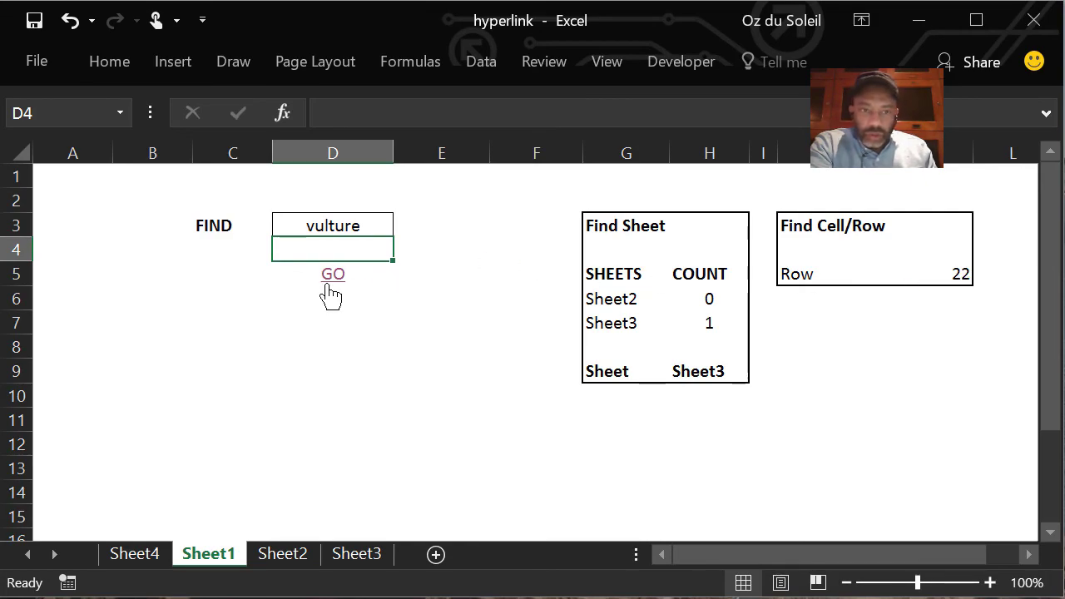
click(330, 291)
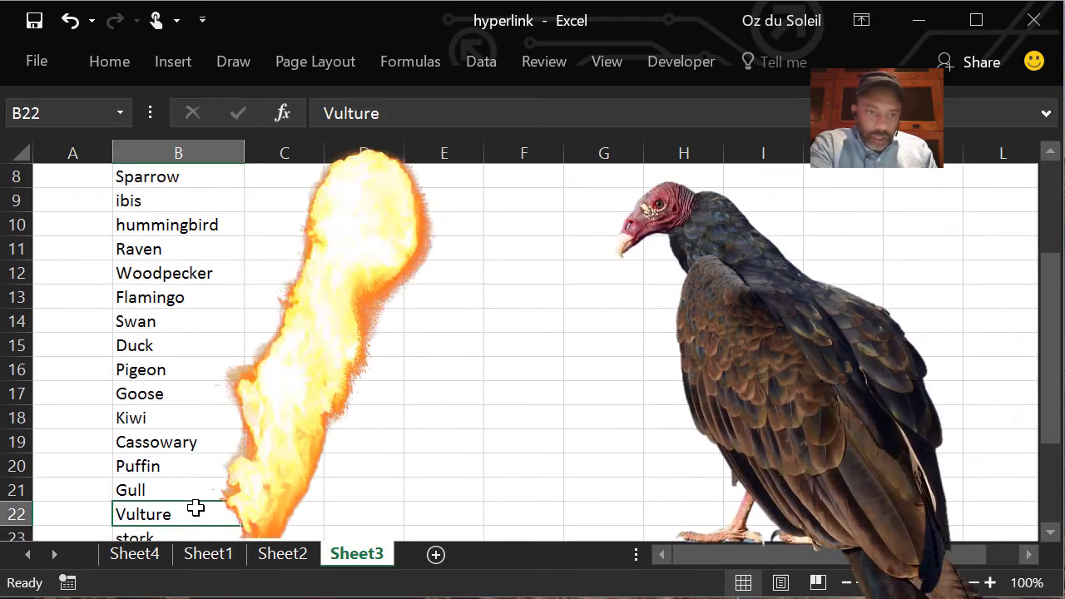